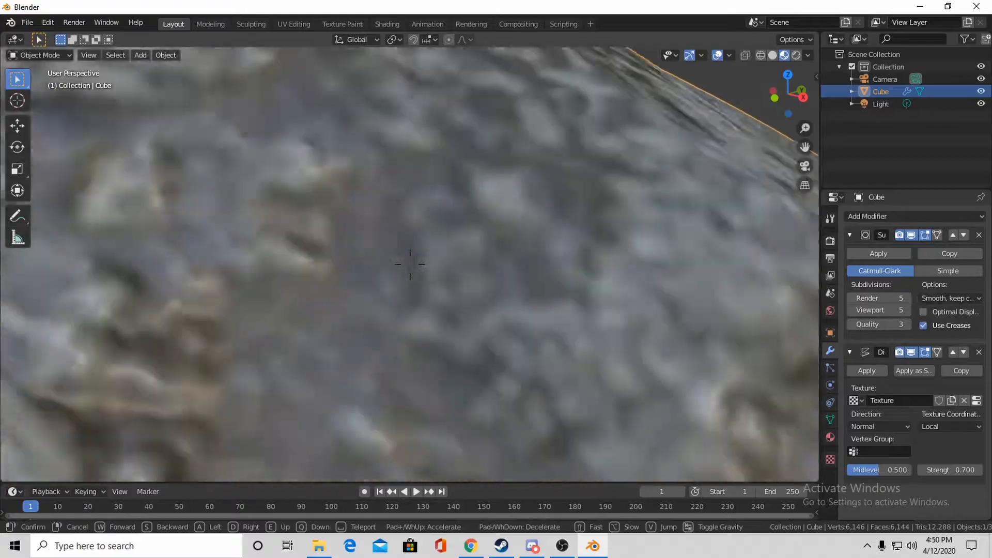
- Examine the surface texture of the finished rock up close and from a distance
key("s")
key("w")
key("s")
key("w")
key("s")
key("w")
key("w")
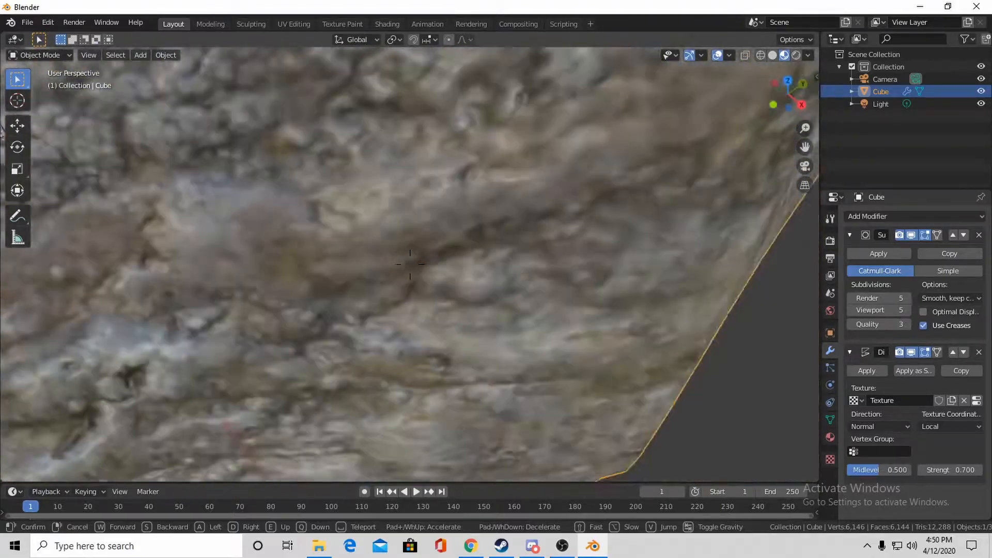
key("s")
key("s")
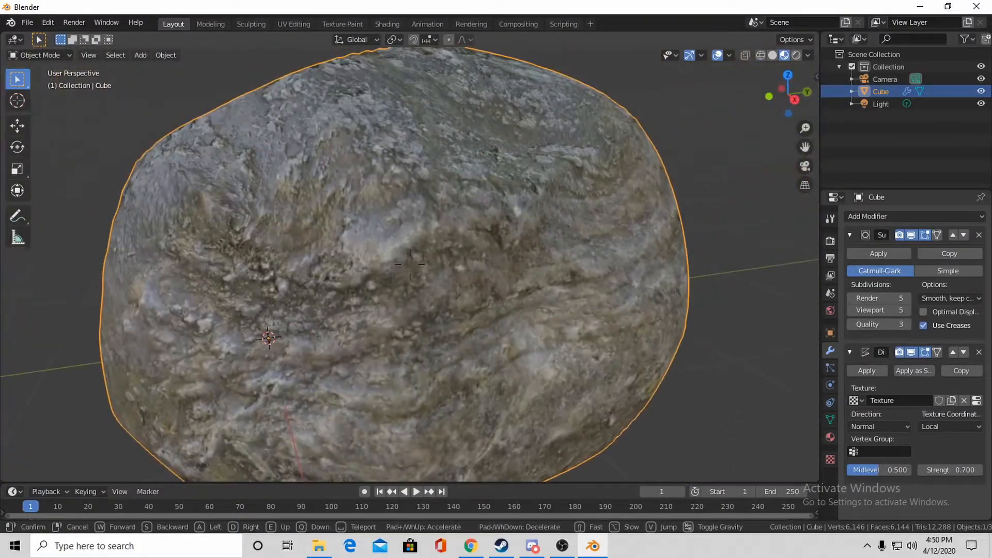
left_click(398, 197)
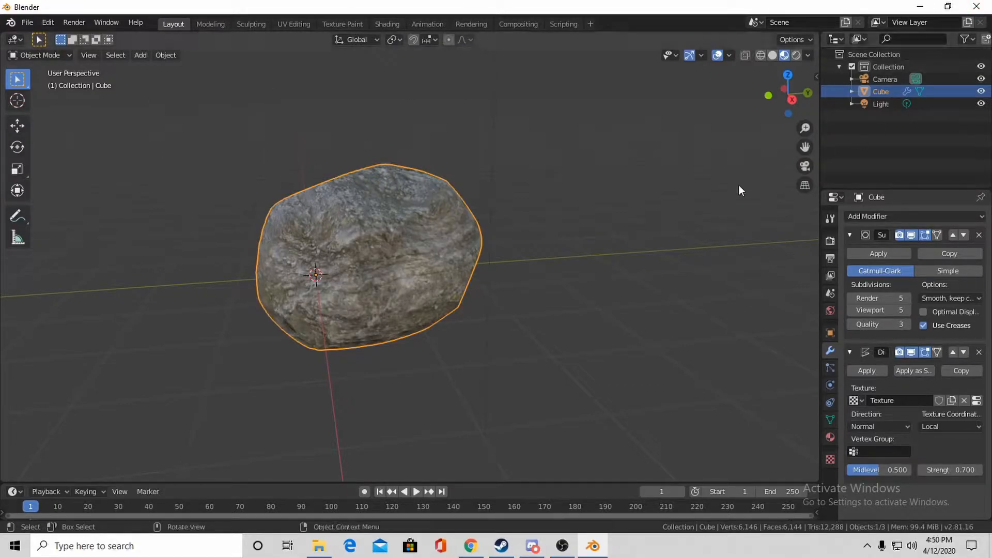
- Start a new scene containing the default cube
left_click(27, 22)
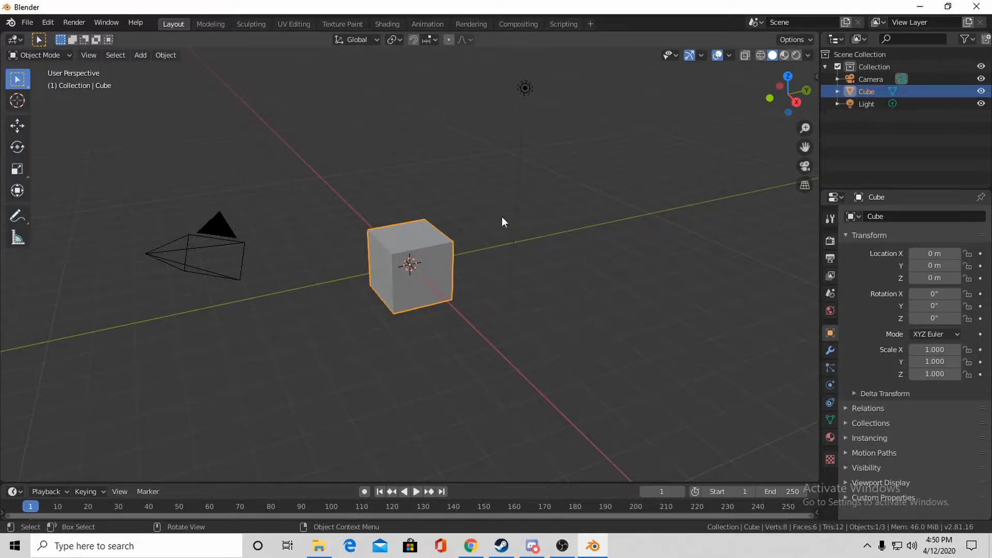
key("shift+grave")
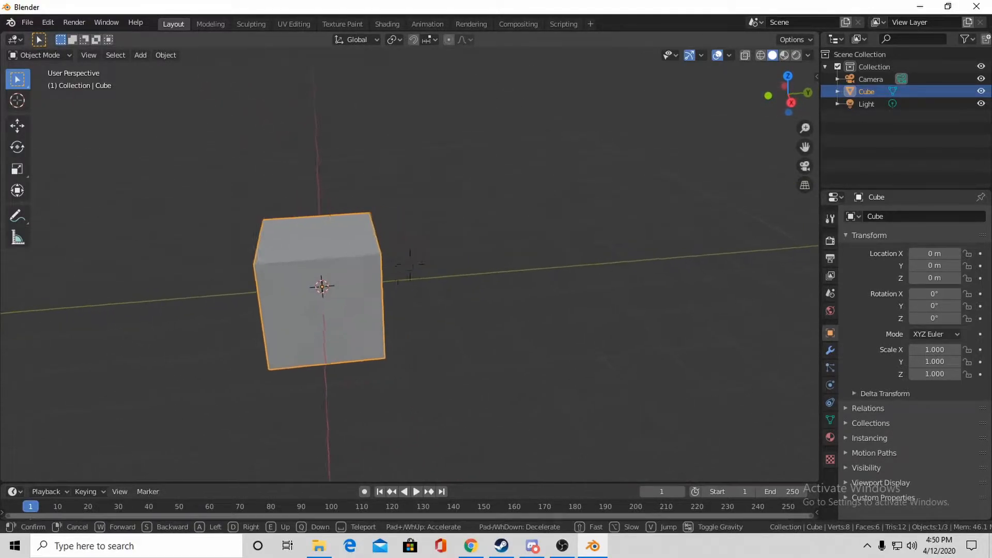
key("w")
left_click(441, 276)
- Add a Subdivision Surface modifier to the cube with render and viewport subdivisions set to 5
left_click(829, 353)
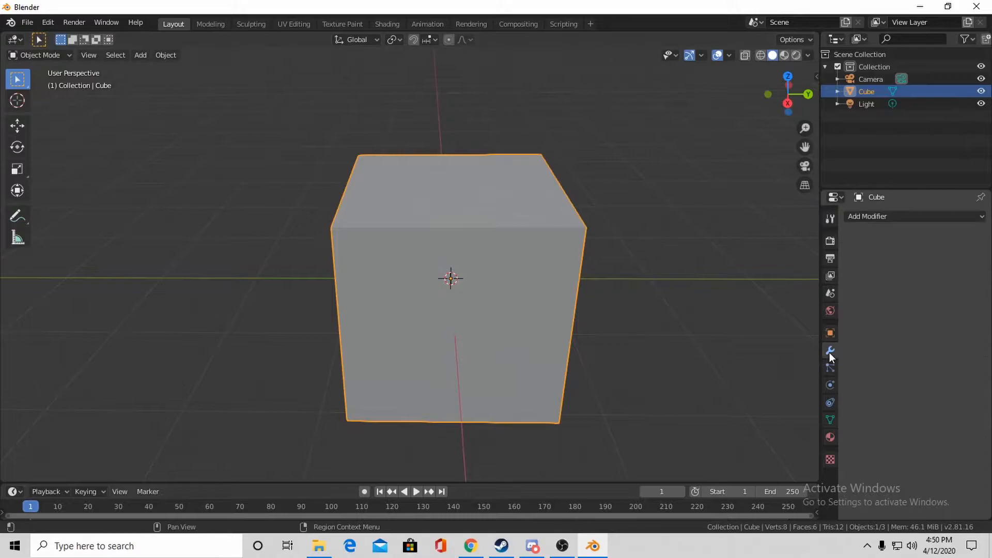
left_click(913, 217)
left_click(749, 423)
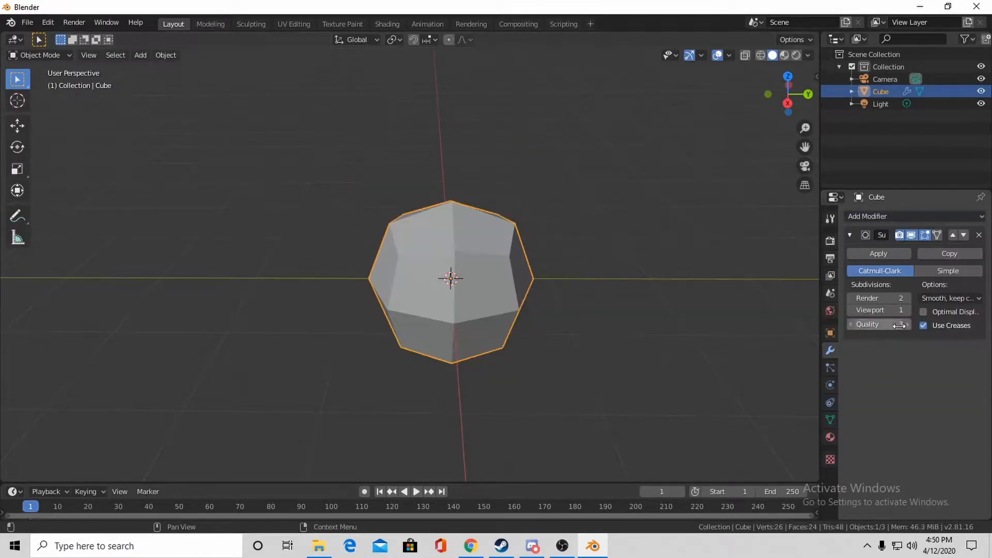
left_click_drag(879, 310, 896, 311)
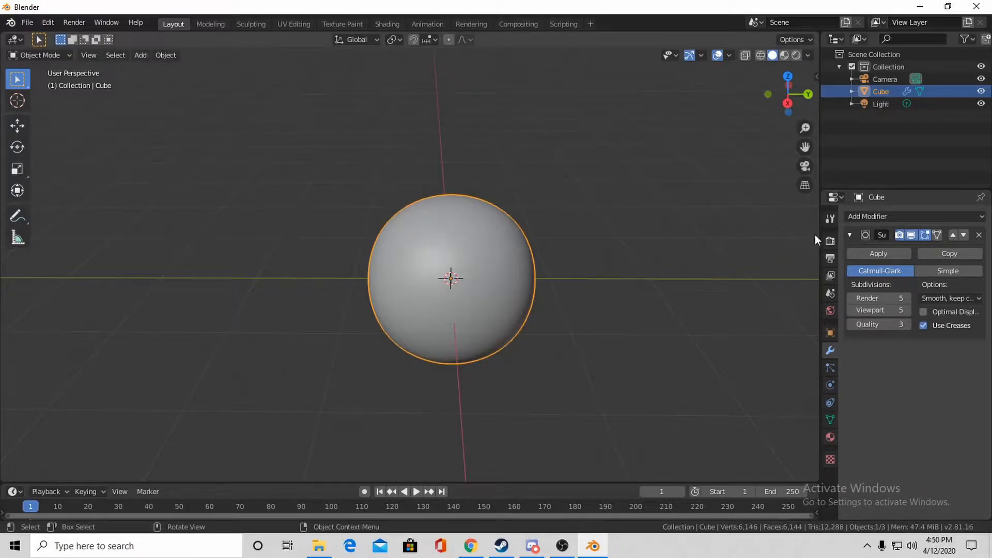
- Add a Displace modifier to the cube and give it a new Voronoi texture
left_click(907, 216)
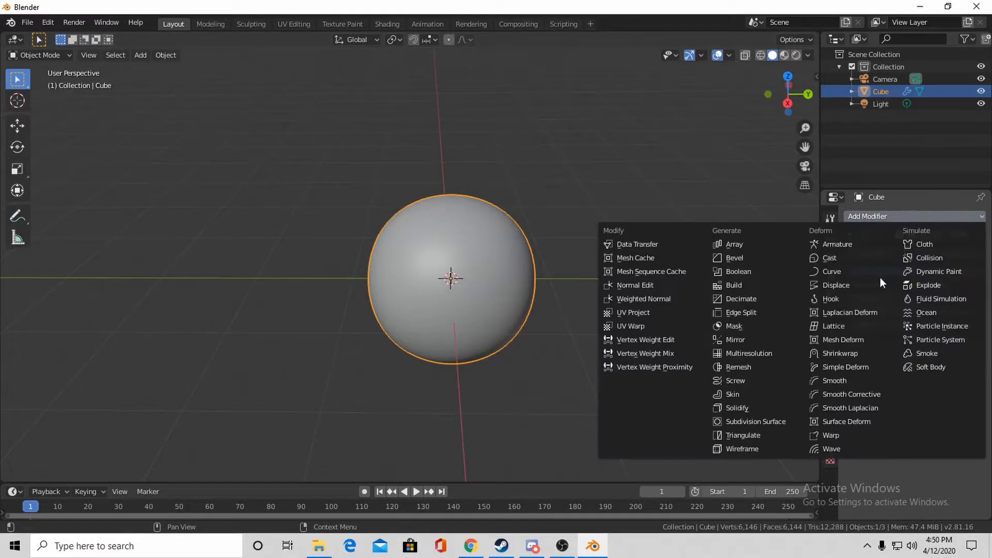
left_click(849, 283)
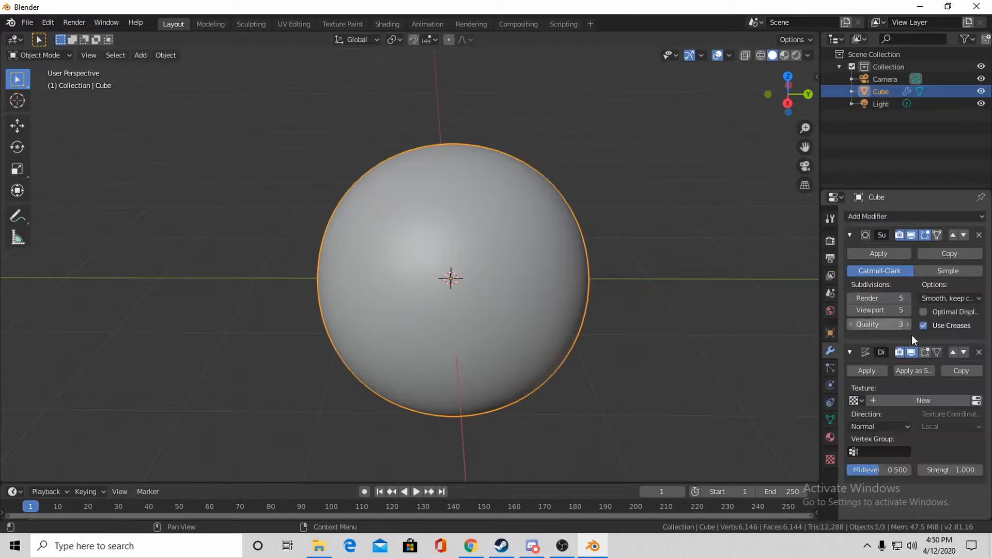
left_click(898, 402)
left_click(831, 460)
left_click(930, 253)
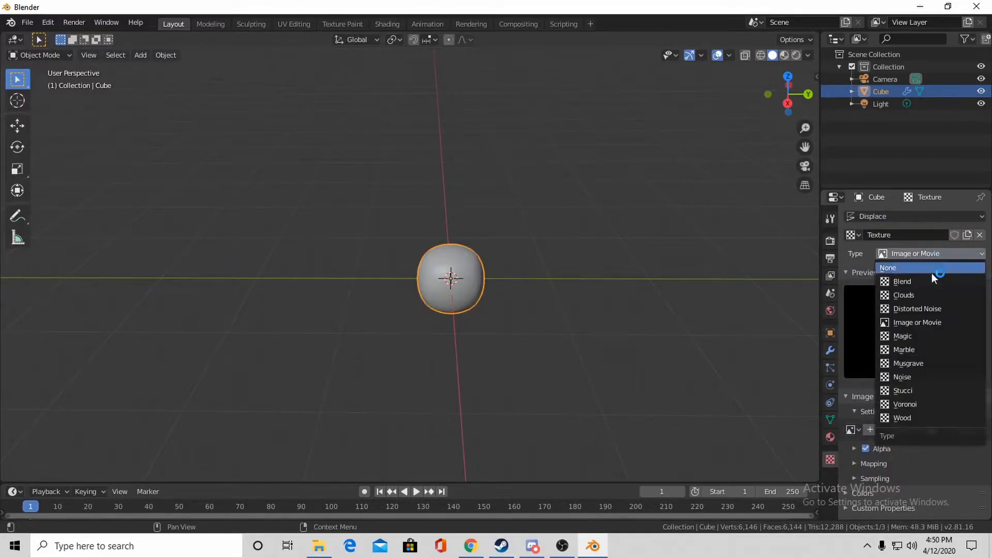
left_click(937, 405)
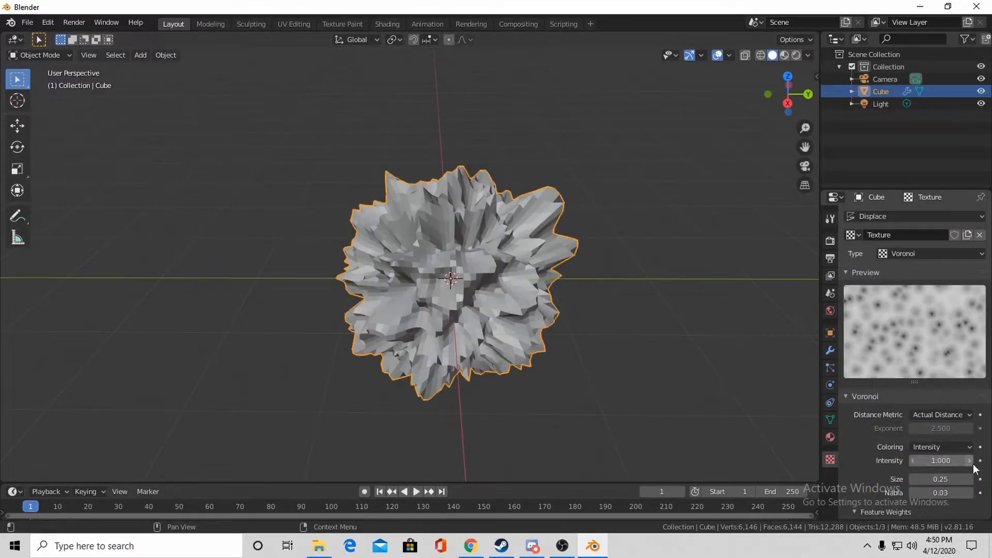
- Set the Voronoi texture's size to 1.29 and its intensity to 0.700
left_click(938, 484)
type("1.35")
key("Return")
left_click_drag(940, 479, 936, 479)
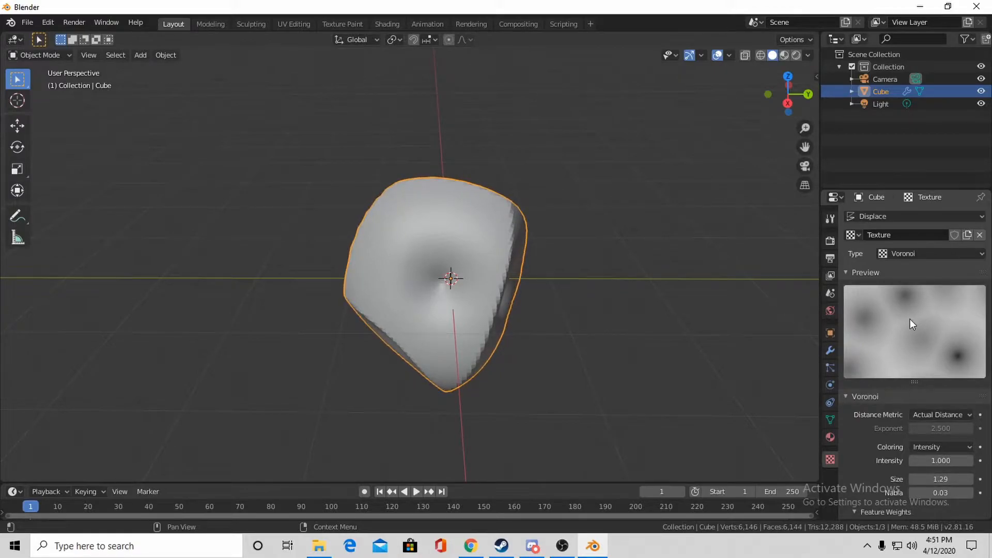
left_click_drag(933, 459, 933, 459)
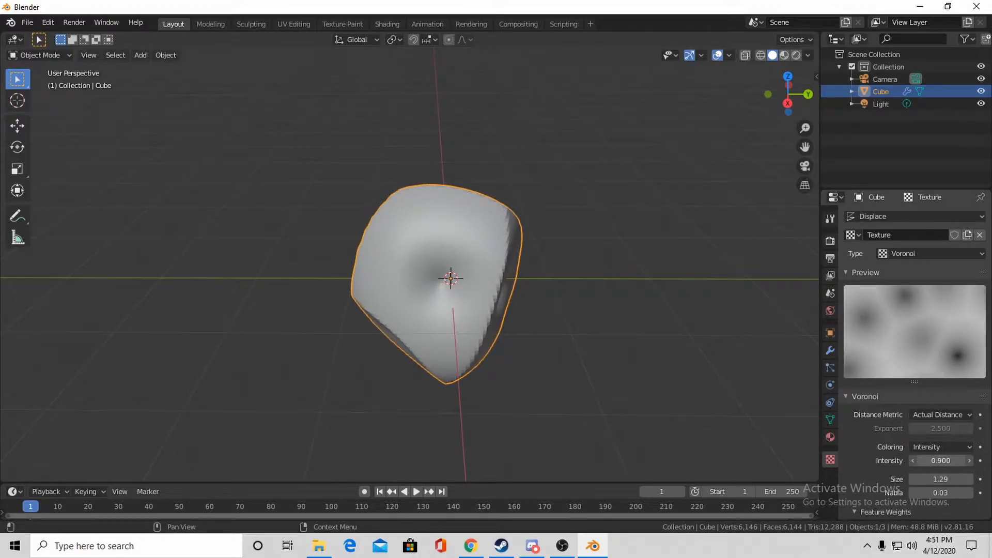
left_click_drag(933, 459, 931, 460)
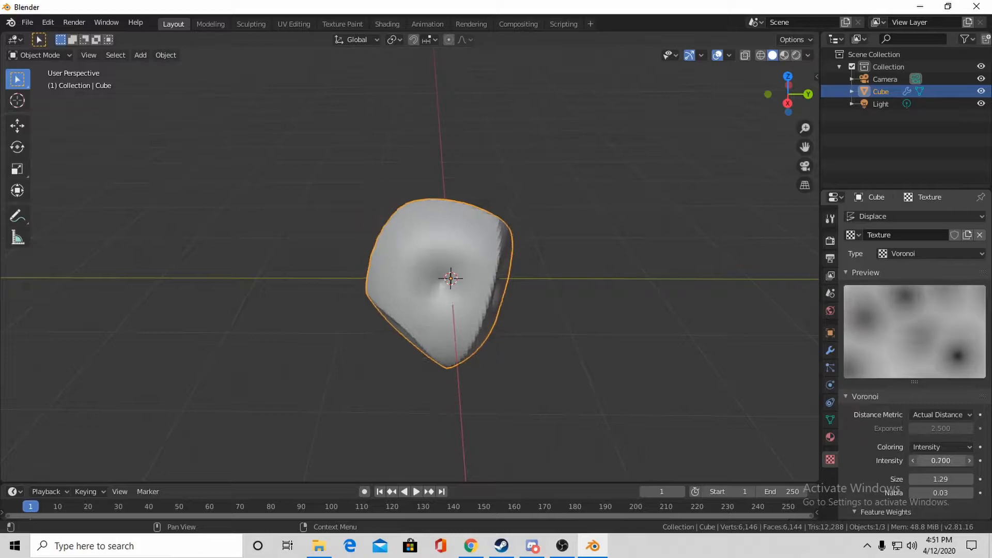
- Set the Displace modifier's strength to 0.800
left_click(830, 351)
left_click_drag(953, 469, 950, 470)
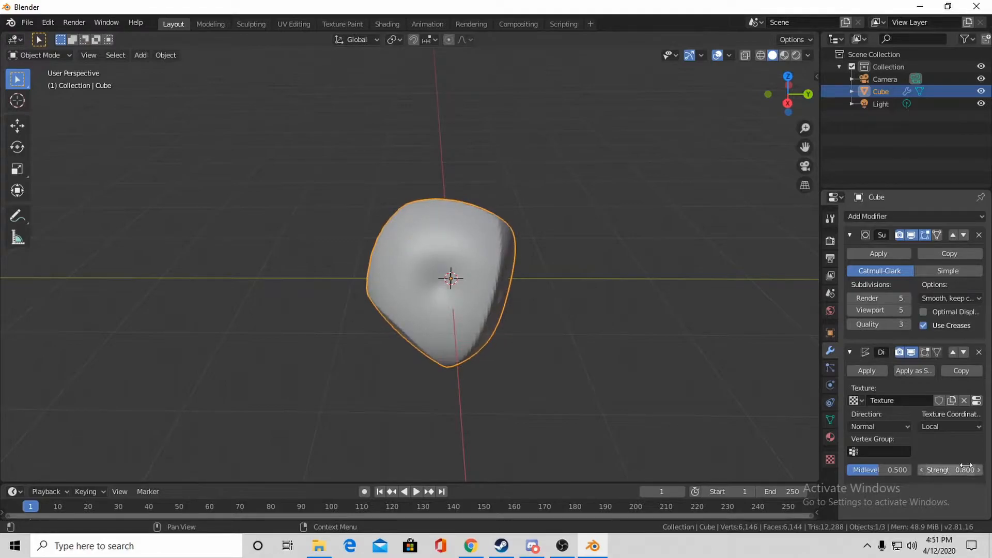
key("shift+grave")
key("w")
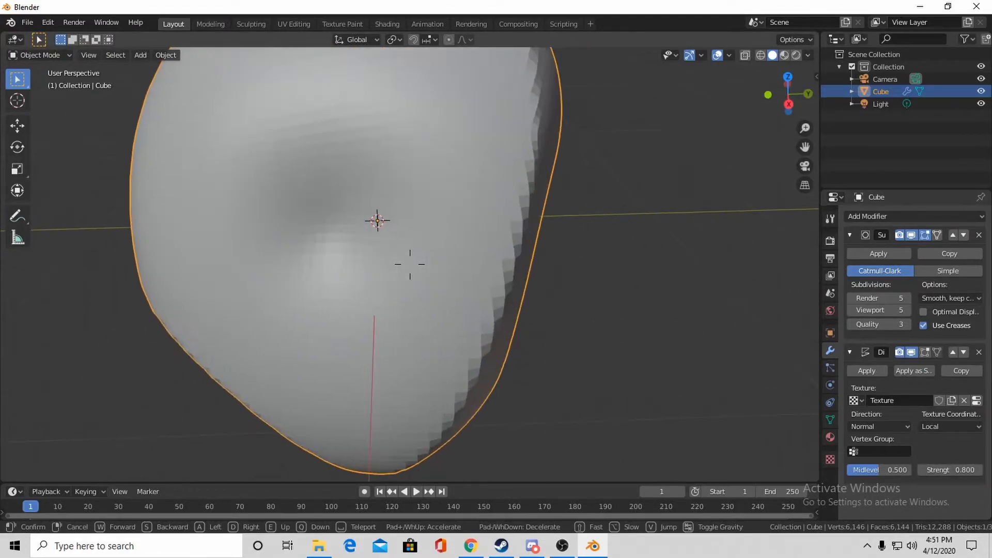
key("s")
left_click(409, 264)
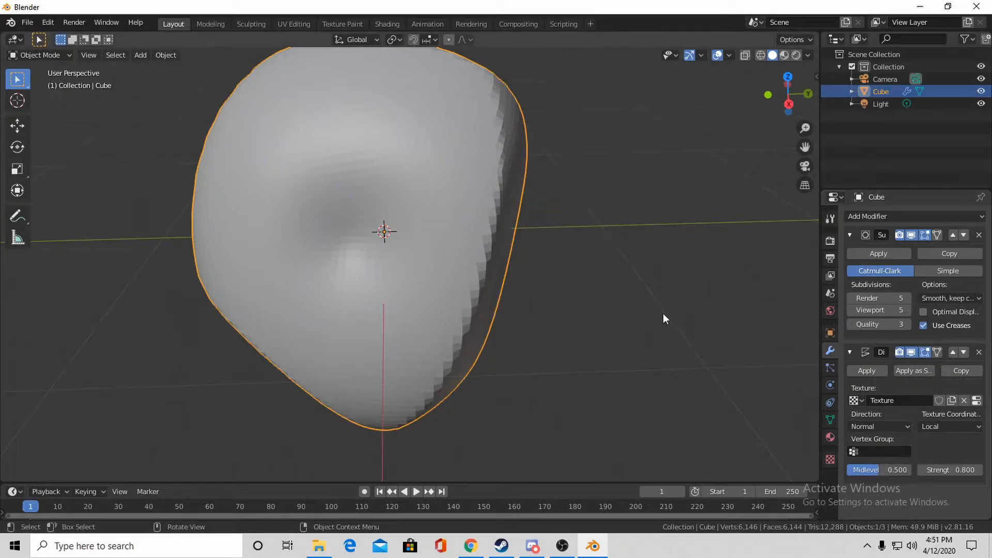
- Enter Edit Mode on the cube and deselect all of its geometry
key("shift+grave")
key("s")
left_click(410, 264)
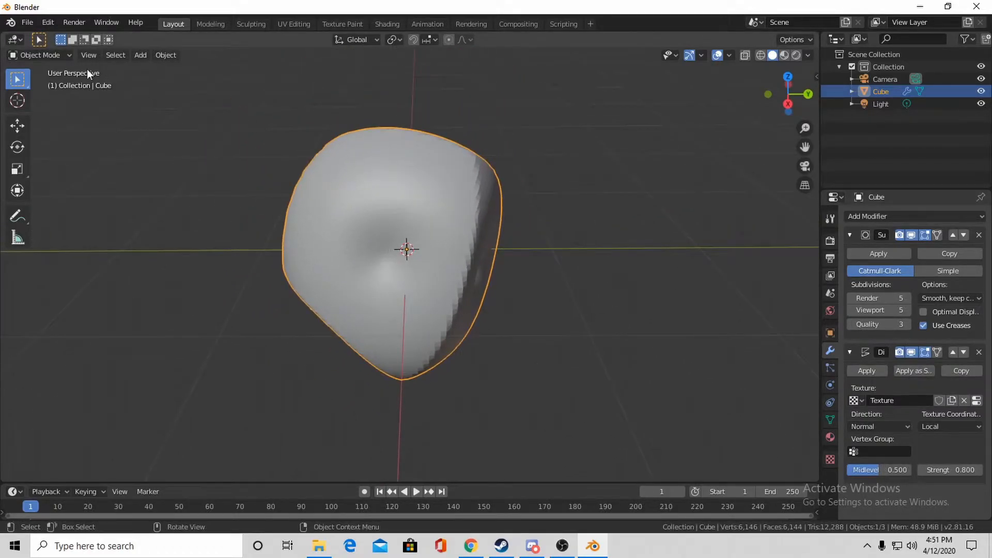
left_click(38, 55)
left_click(37, 79)
key("shift+grave")
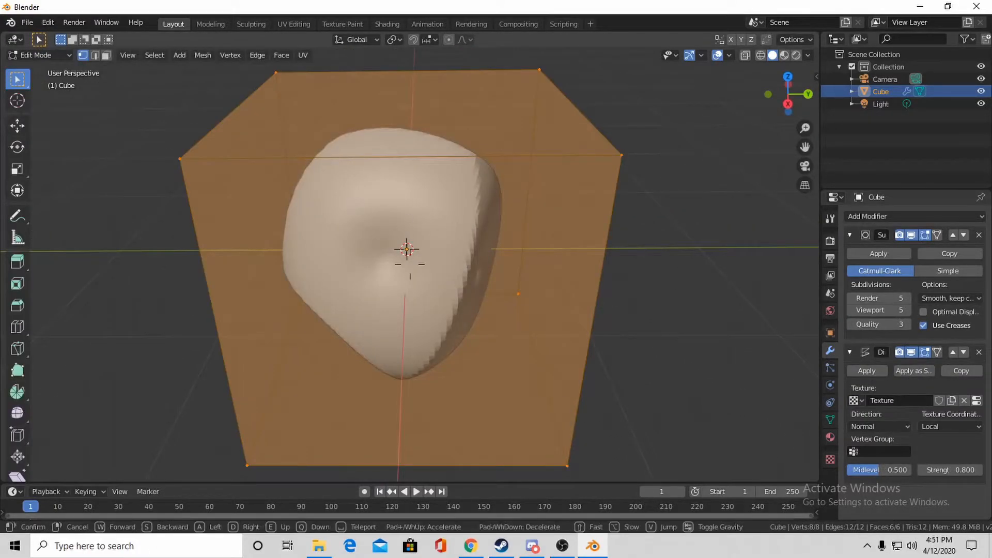
key("s")
left_click(409, 264)
left_click(462, 285)
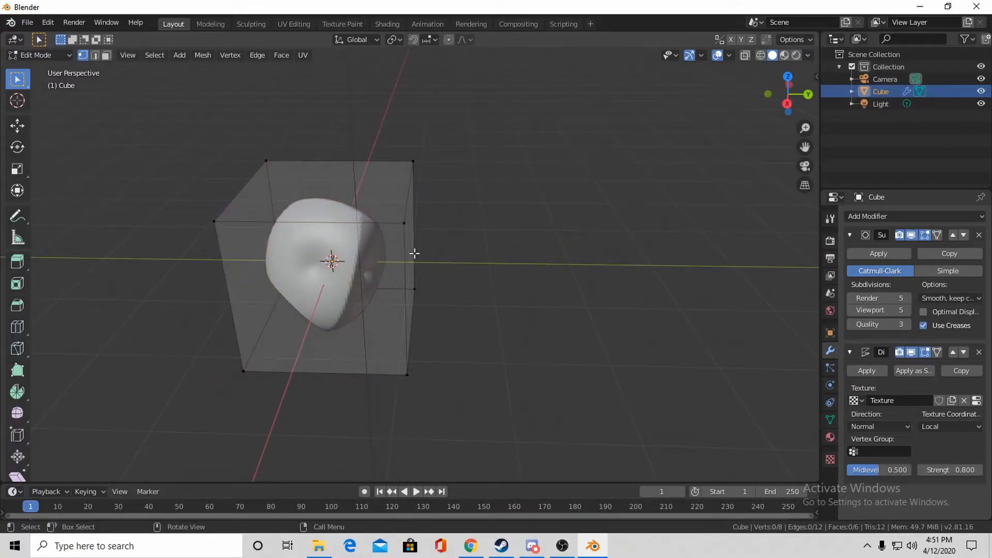
- In face selection mode, move the cage's positive-Y face outward along the Y axis
key("shift+grave")
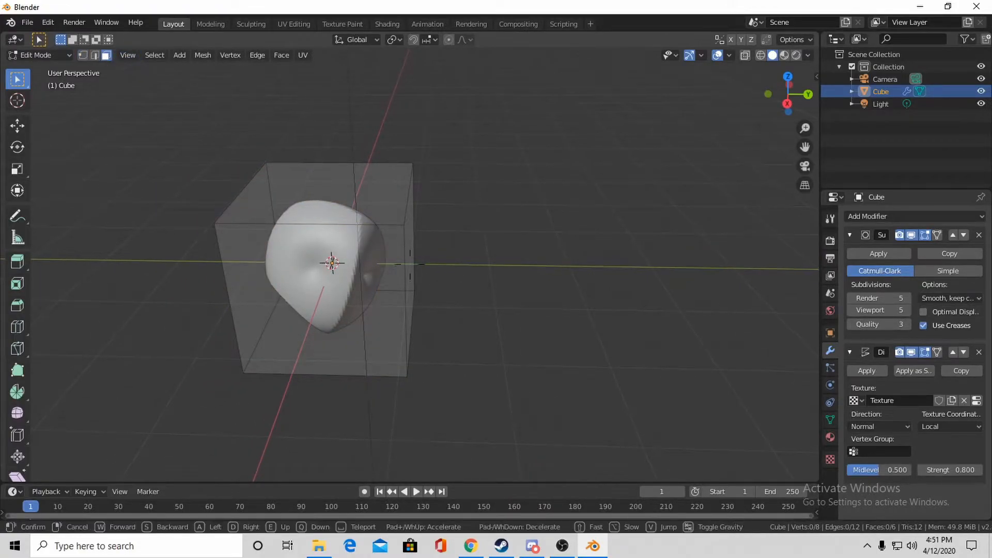
key("w")
key("d")
left_click(410, 264)
left_click(306, 220)
left_click(19, 127)
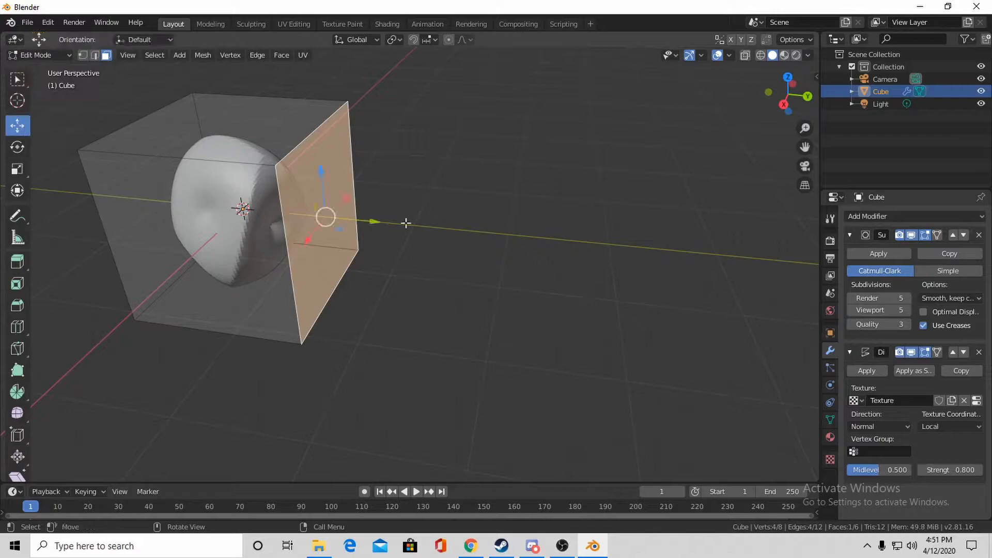
left_click_drag(354, 221, 480, 232)
- Move the cage's top face upward along Z and its positive-X face outward along X
left_click(345, 154)
key("shift+grave")
key("s")
left_click(410, 264)
left_click_drag(370, 210, 371, 171)
left_click(395, 344)
left_click_drag(316, 356, 289, 393)
- Move the cage's negative-Y face outward about 0.79 m along the Y axis
key("shift+grave")
key("a")
key("w")
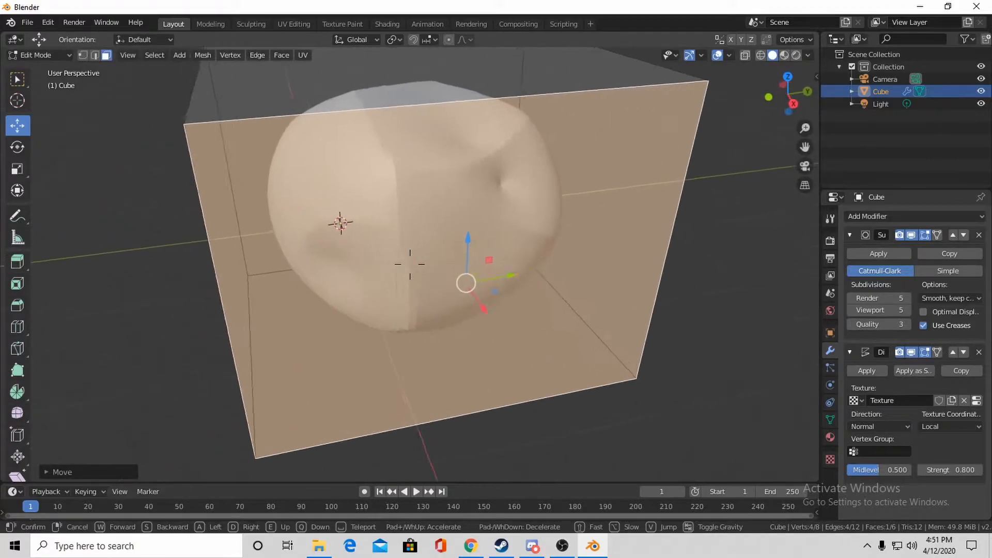
key("a")
key("s")
left_click(410, 264)
left_click(458, 218)
left_click_drag(470, 224, 400, 237)
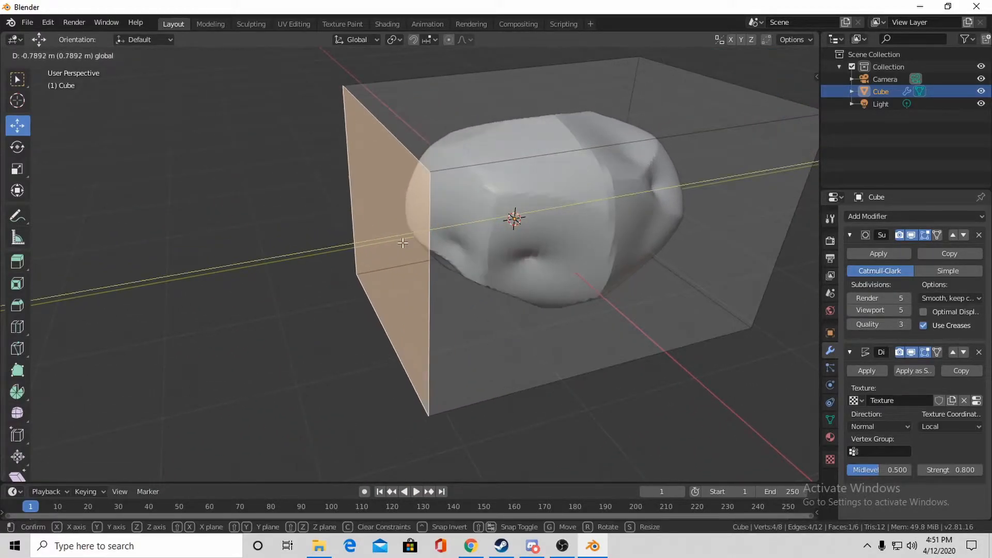
- In edge selection mode, move the upper edge of the negative-Y face up along Z and outward along Y
left_click(95, 57)
left_click(401, 148)
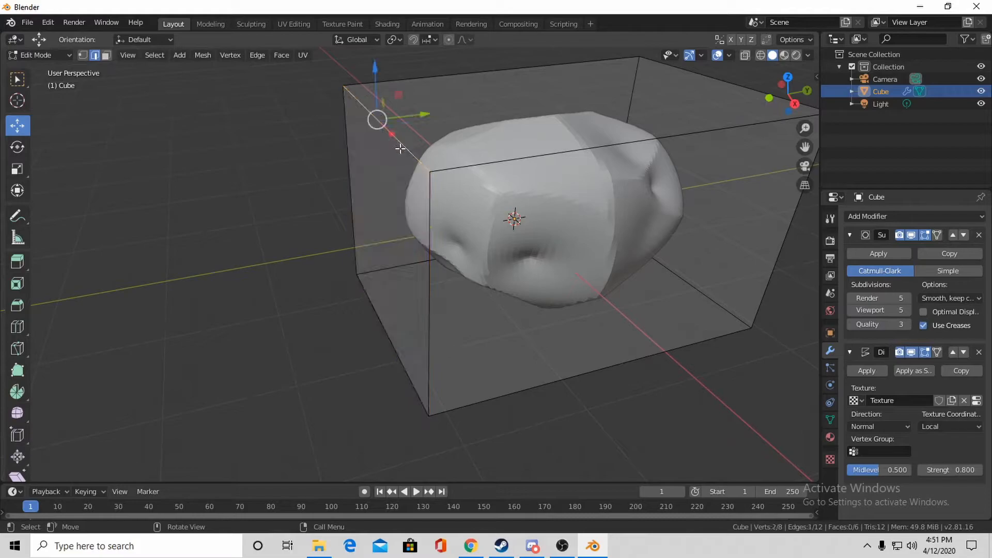
left_click_drag(376, 85, 375, 32)
left_click_drag(412, 62, 367, 67)
left_click(376, 220)
key("grave")
key("Escape")
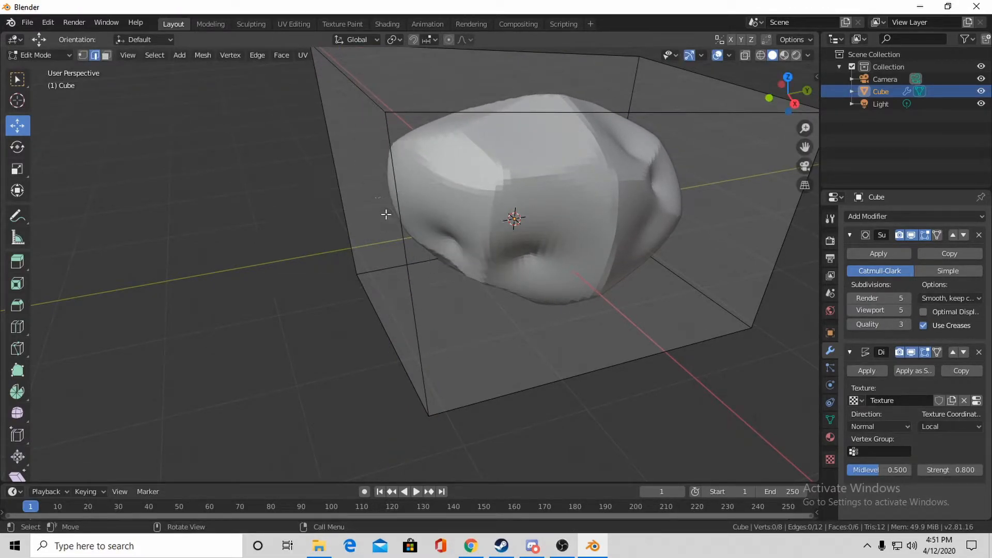
- Return to Object Mode, apply Shade Smooth to the rock and deselect it
middle_click_drag(563, 299, 491, 289)
left_click(52, 55)
left_click(41, 70)
right_click(430, 222)
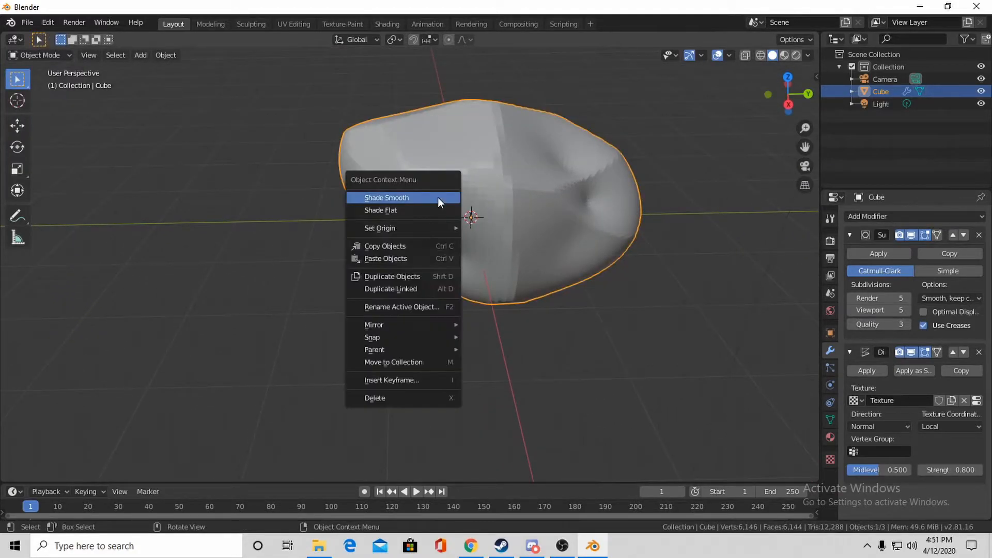
left_click(405, 191)
left_click(442, 371)
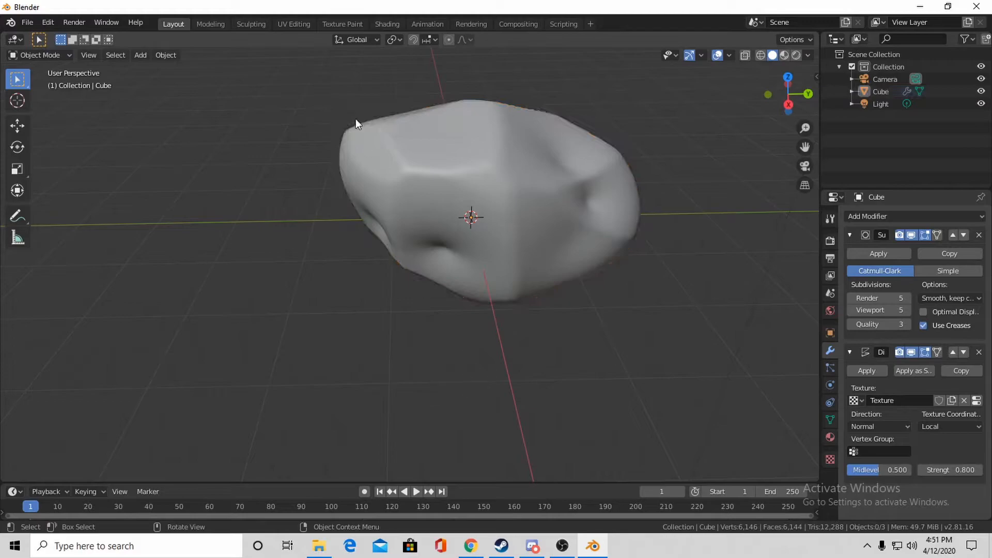
- Open the Shading workspace, then switch to Chrome to view the Rock 020 texture page on CC0 Textures
left_click(393, 23)
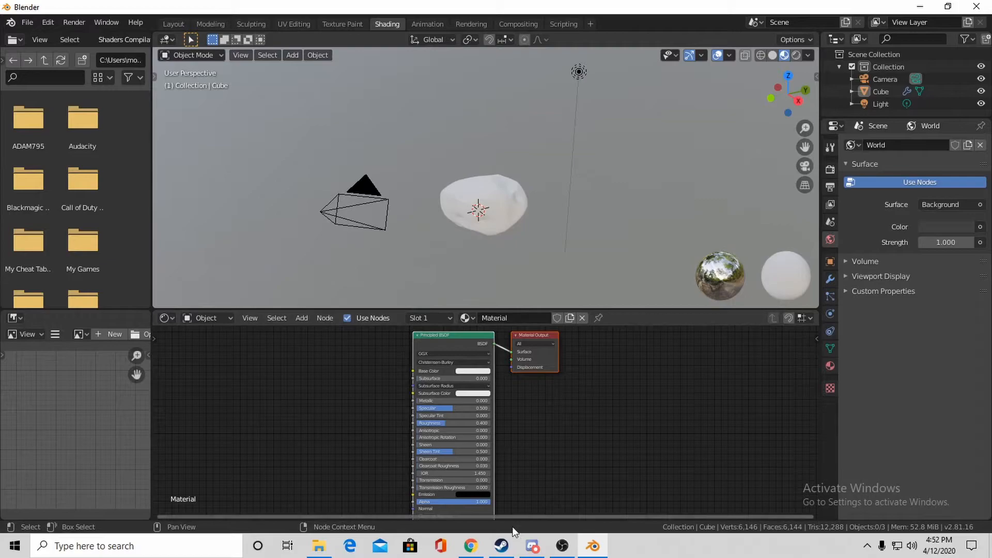
left_click(471, 546)
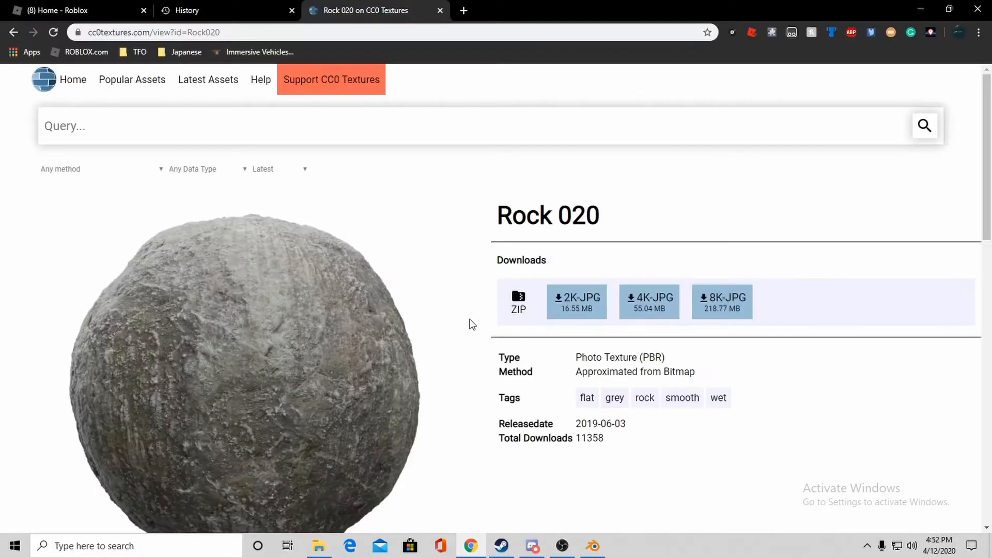
scroll(563, 280, "down", 1)
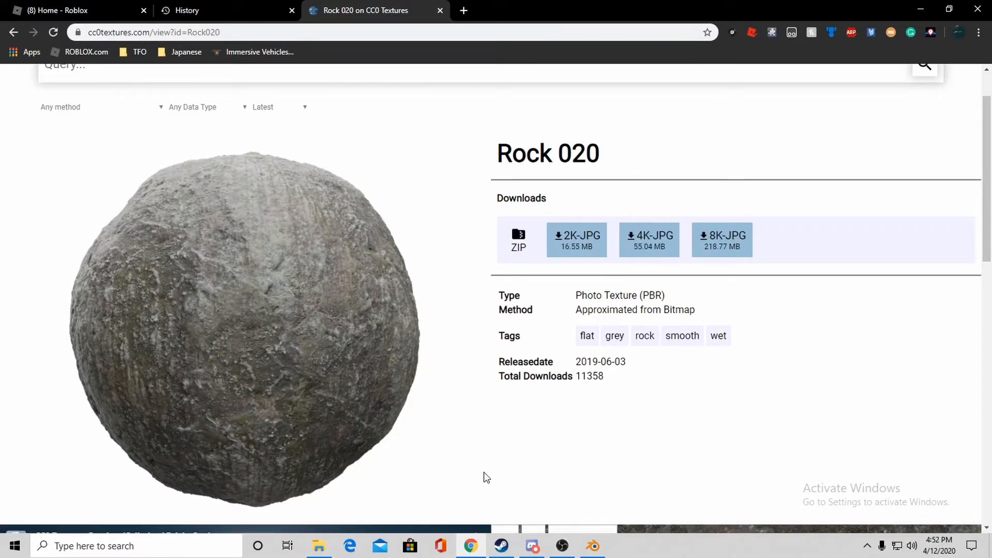
- Extract the Rock020_2K-JPG archive in Downloads to its Rock020_2K-JPG folder, replacing the existing files
left_click(325, 545)
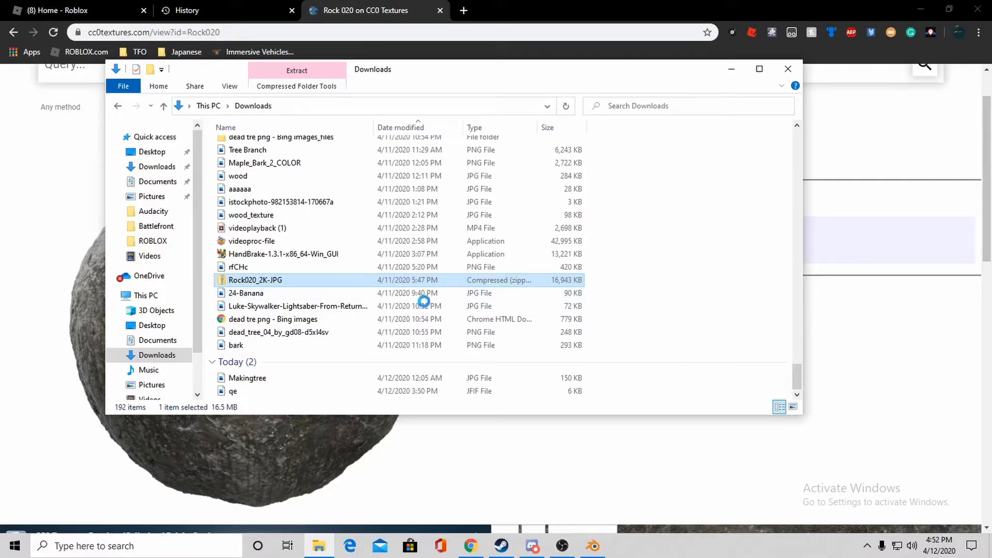
right_click(415, 277)
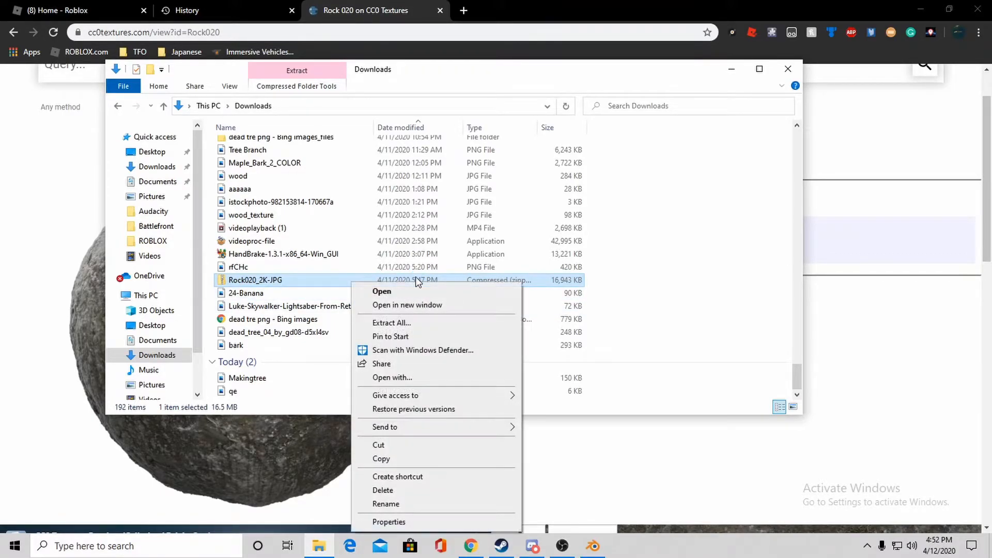
left_click(403, 325)
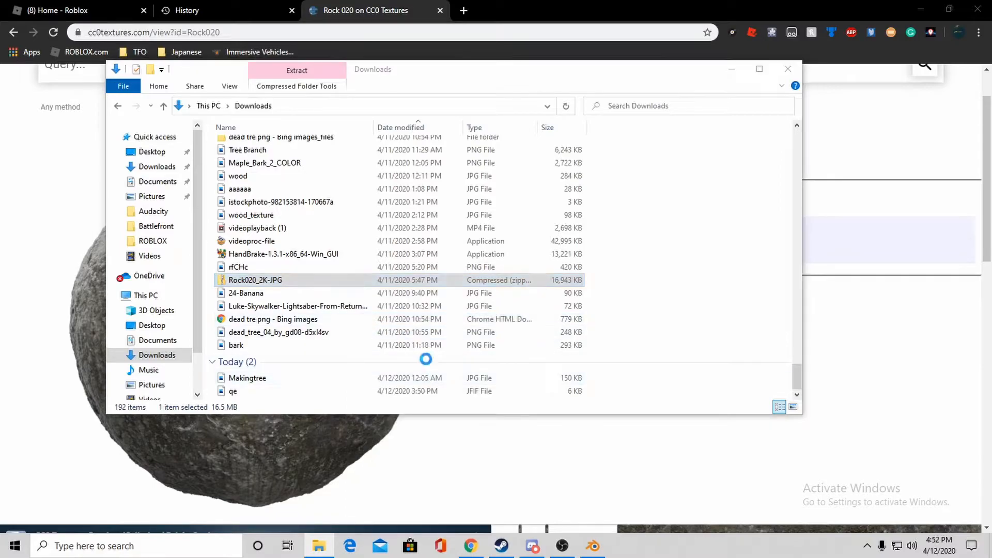
left_click(615, 394)
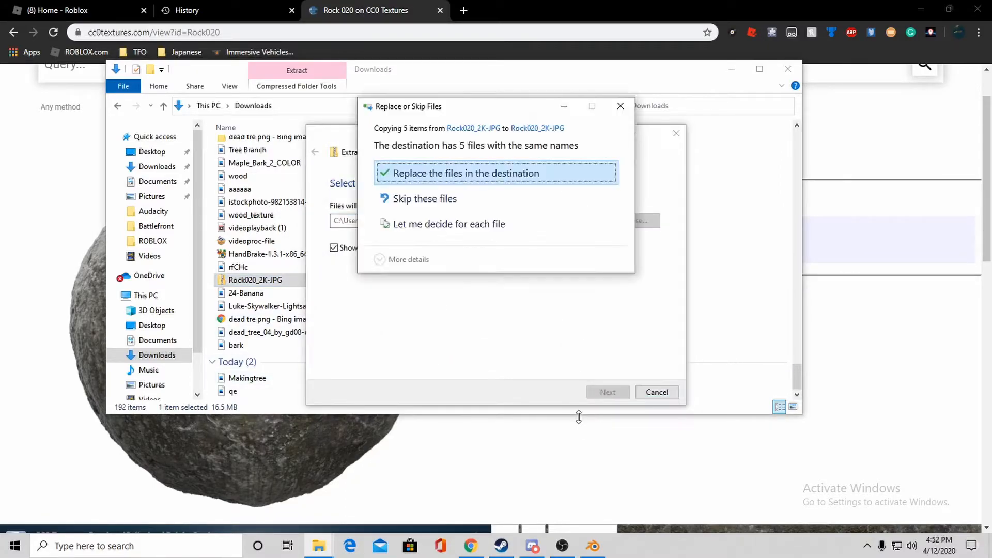
left_click(552, 174)
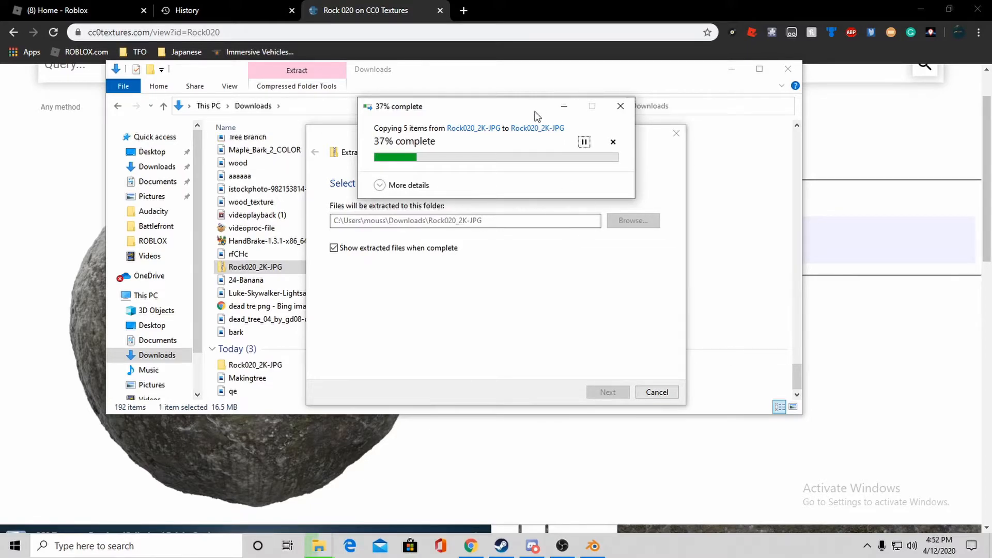
scroll(606, 239, "up", 3)
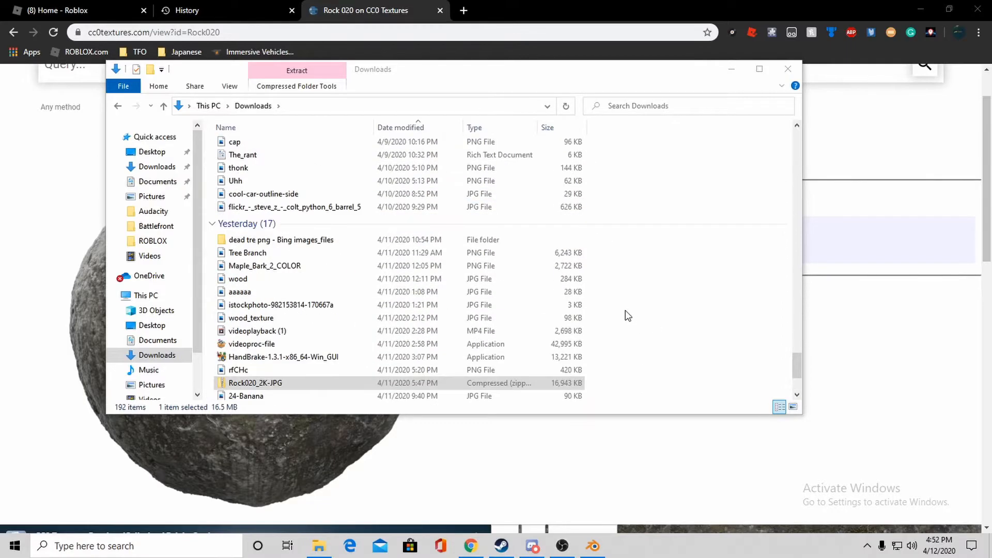
- Switch to Blender and build the rock's material with Principled Texture Setup, using the images in the Downloads\Rock020_2K-JPG folder
left_click(593, 545)
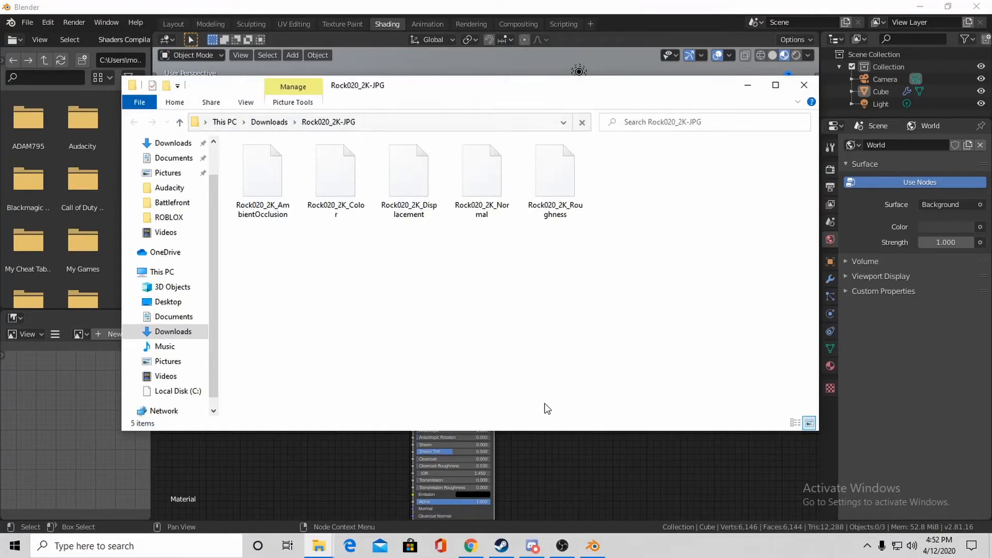
left_click(747, 86)
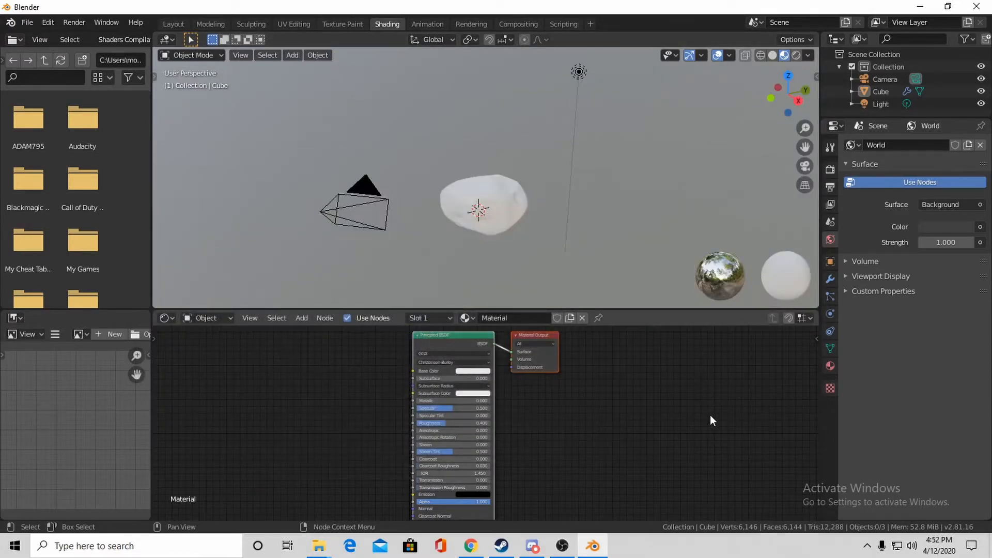
key("ctrl+shift+t")
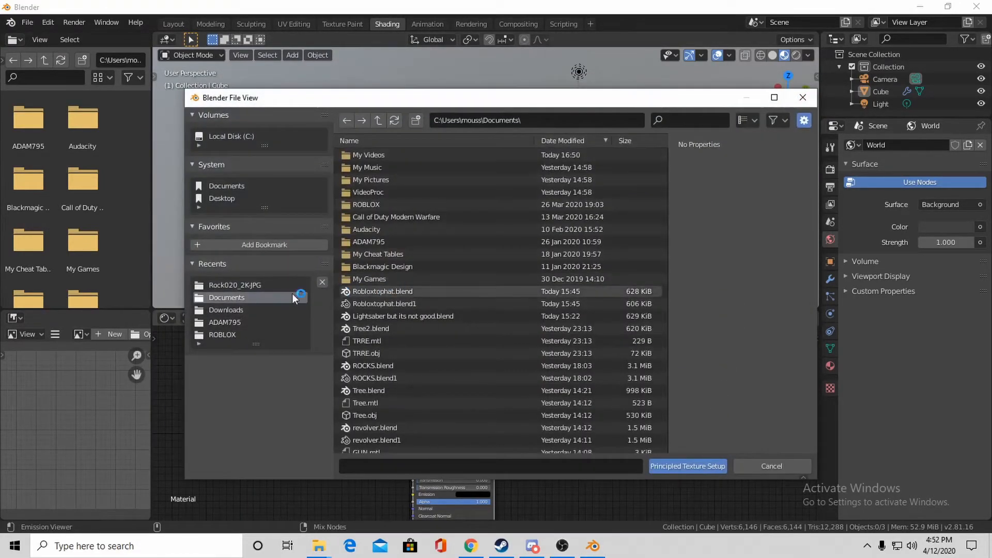
left_click(252, 311)
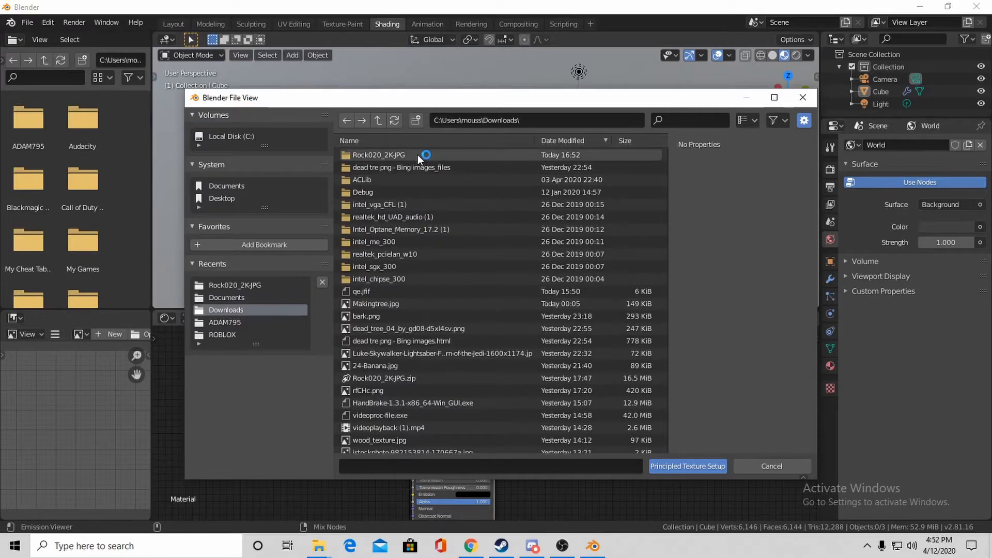
double_click(417, 154)
left_click_drag(436, 241, 436, 154)
left_click(688, 466)
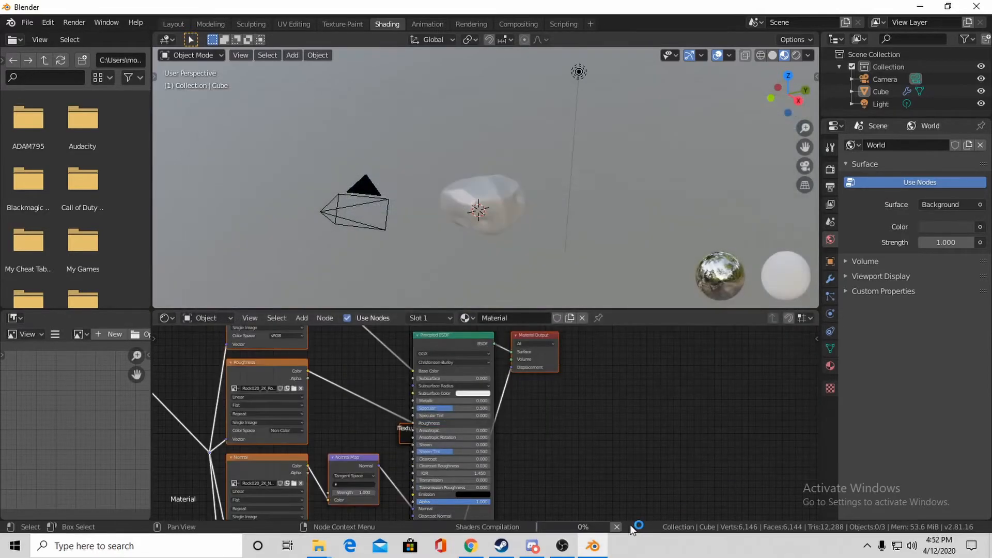
- Return to the Layout workspace and display the viewport in Material Preview shading
left_click(173, 24)
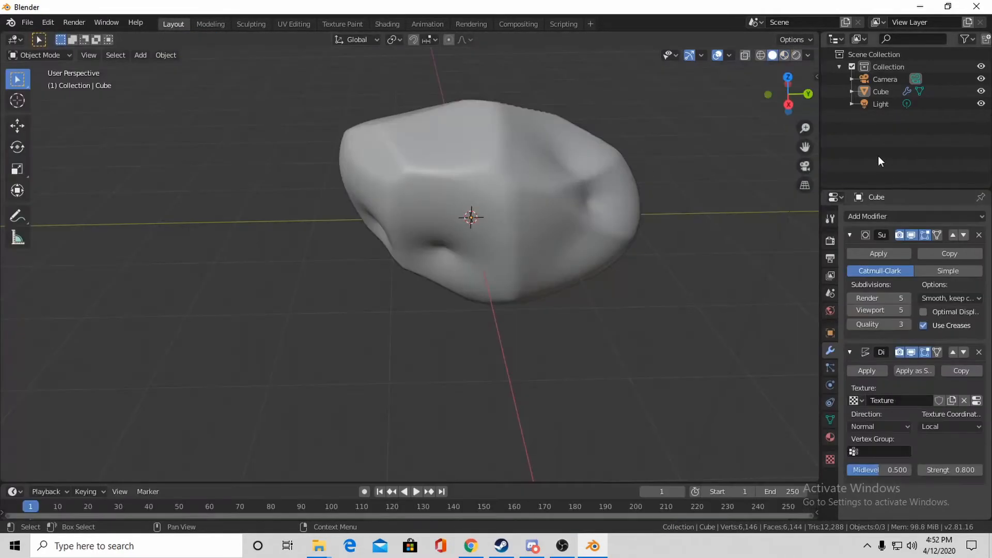
left_click(784, 54)
- Fly around the textured rock to examine its surface close up and from several sides
key("shift+grave")
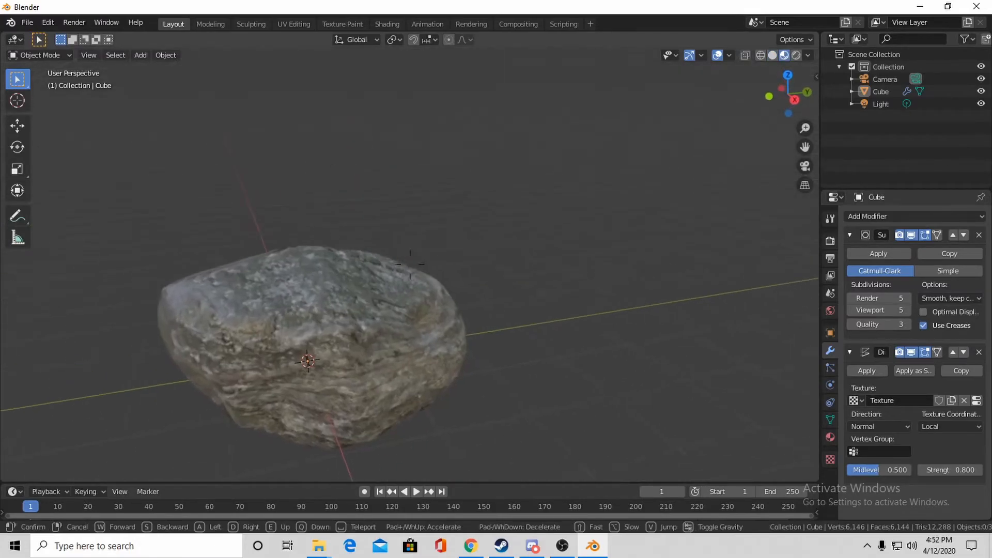
key("d")
key("w")
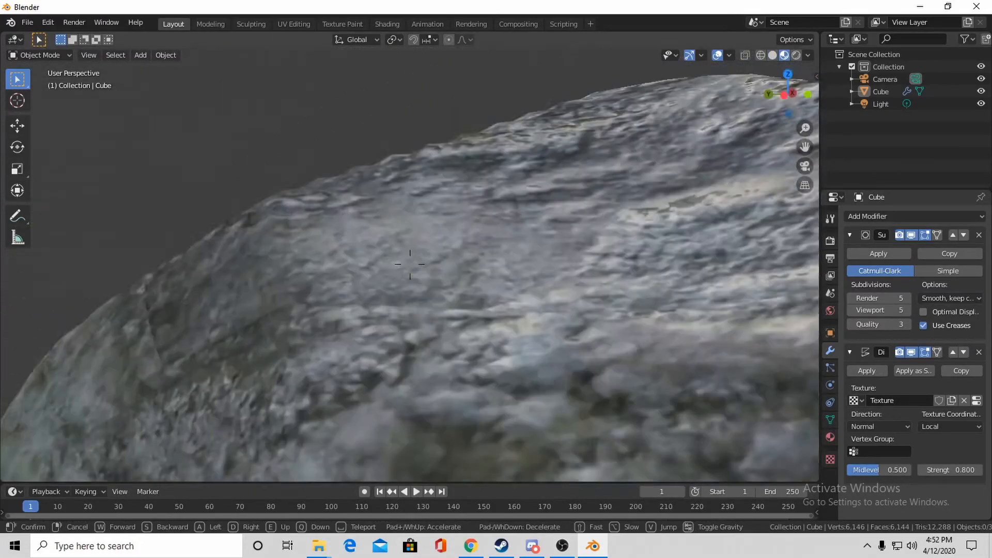
key("s")
key("w")
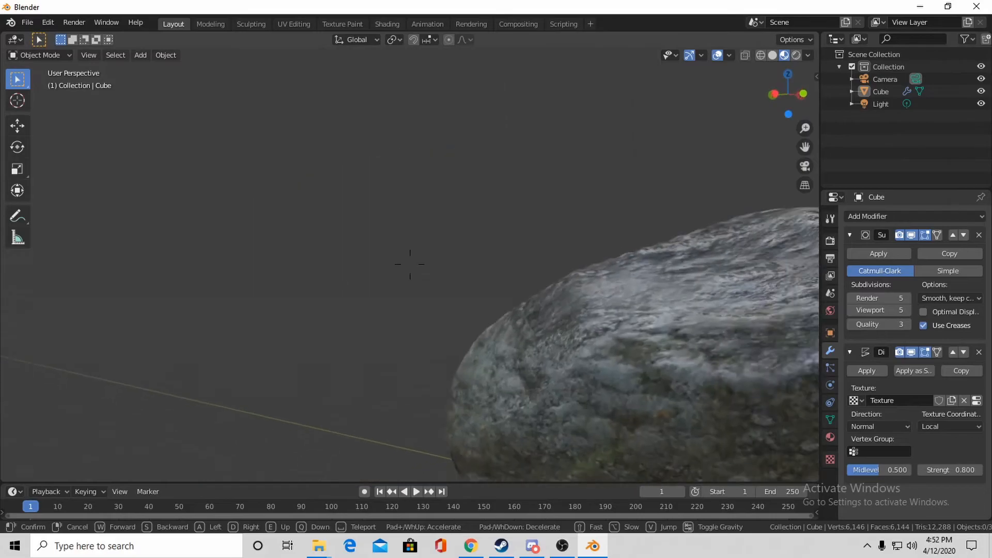
key("d")
key("w")
key("d")
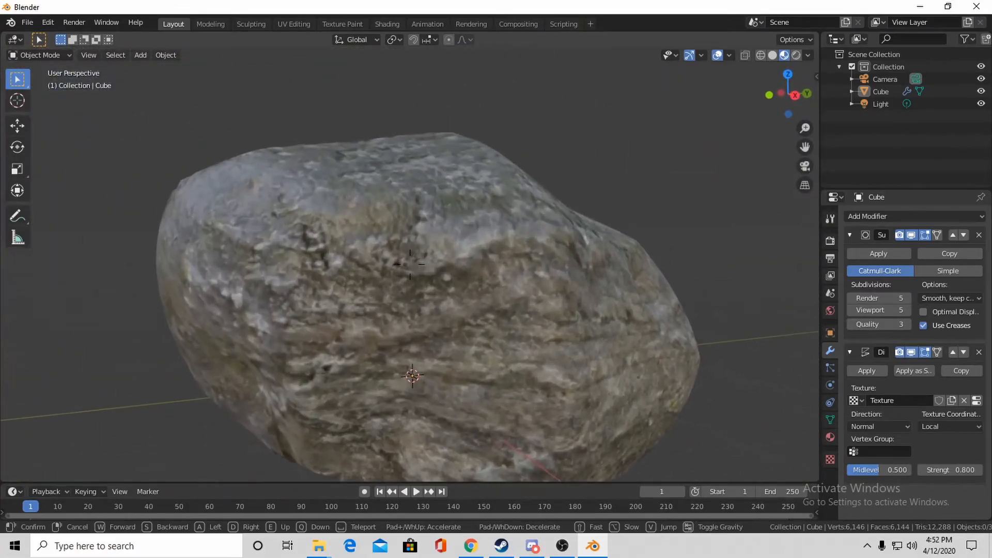
key("w")
key("s")
left_click(410, 265)
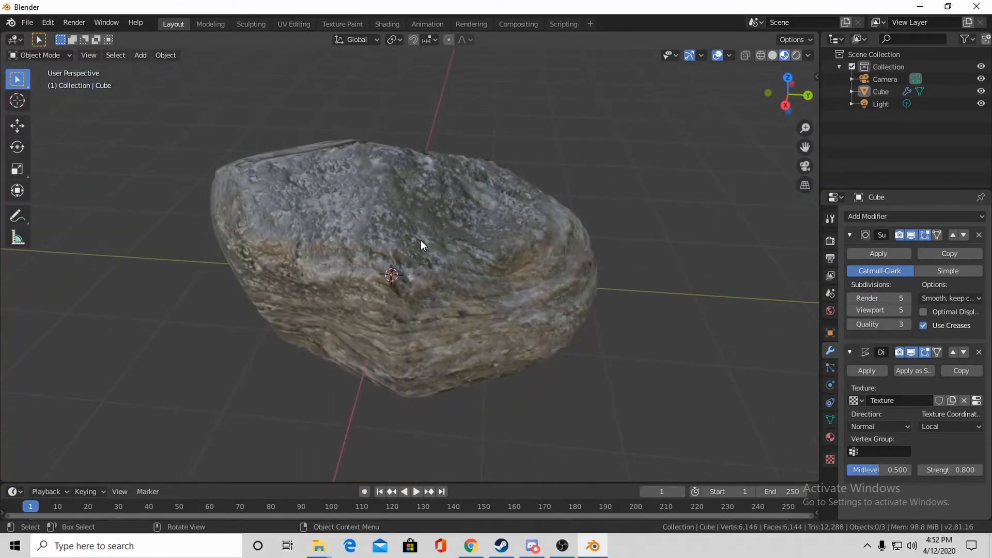
- Select the textured rock, copy it and paste a duplicate into the scene
left_click(420, 240)
key("shift+grave")
key("w")
key("s")
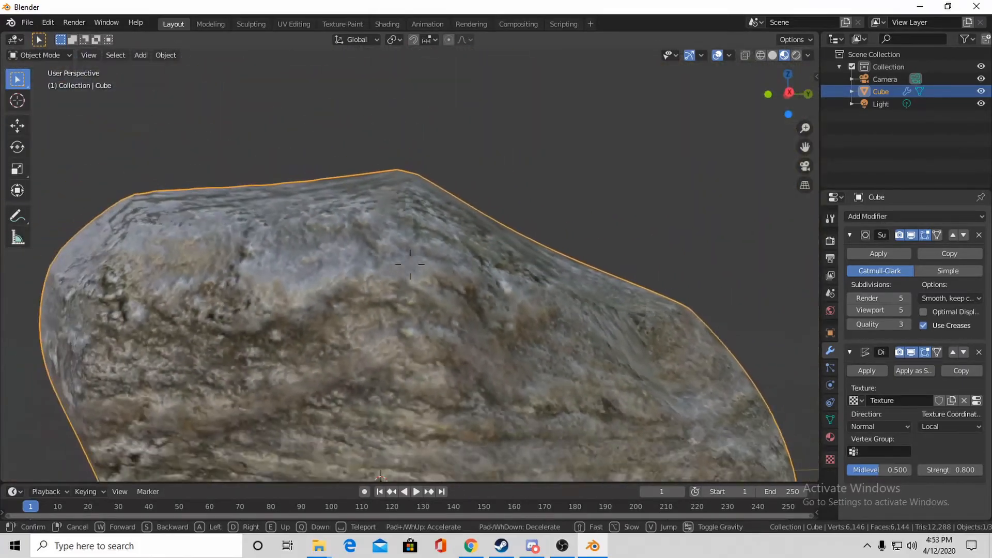
key("w")
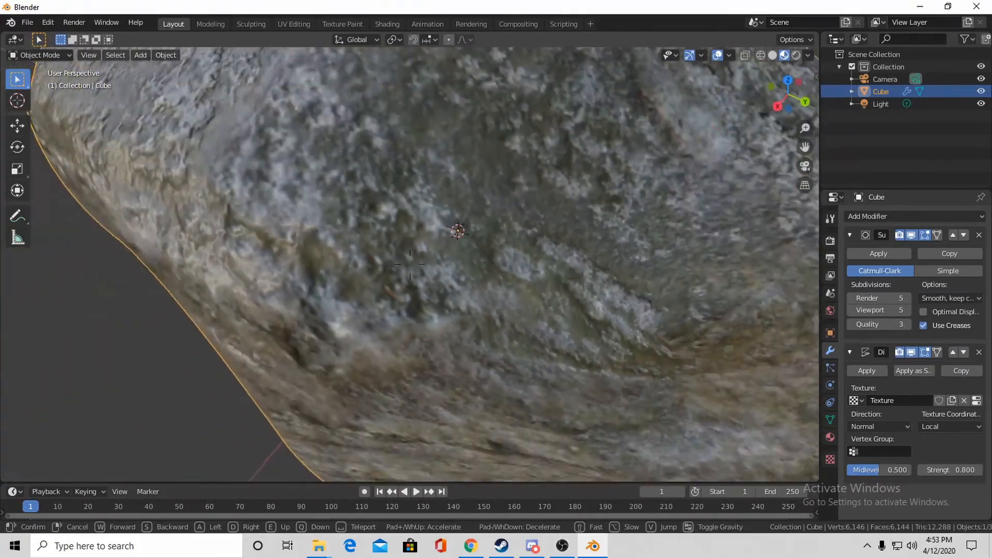
key("s")
left_click(410, 264)
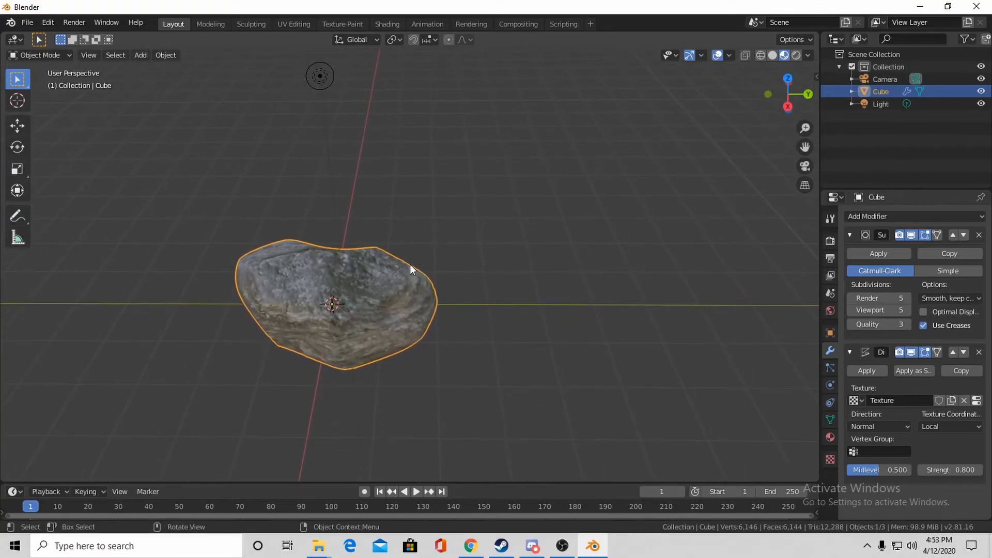
key("ctrl+c")
key("ctrl+v")
- Move one of the two overlapping rocks clear of the other in the positive Y direction and deselect it
left_click_drag(546, 248, 600, 216)
left_click(18, 126)
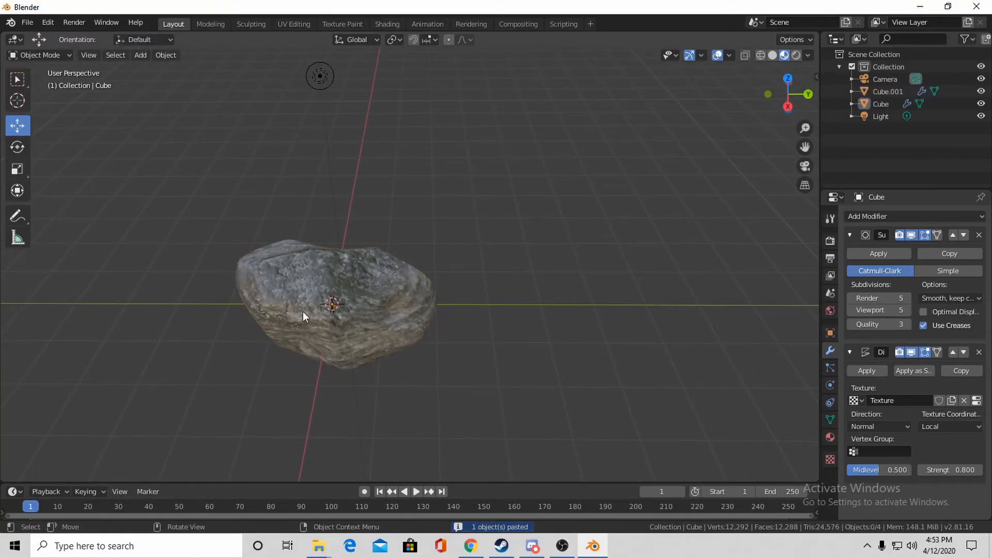
left_click(390, 281)
key("g")
left_click(644, 252)
key("g")
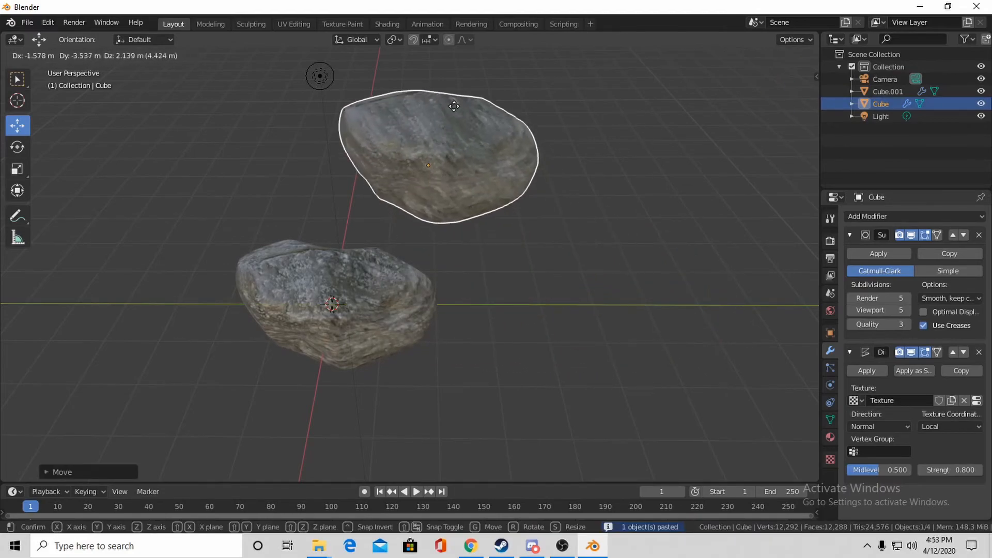
left_click(607, 196)
left_click(550, 386)
- Check the spacing of the two rocks, then apply the Subdivision and Displace modifiers of the rock that was moved
key("KP_7")
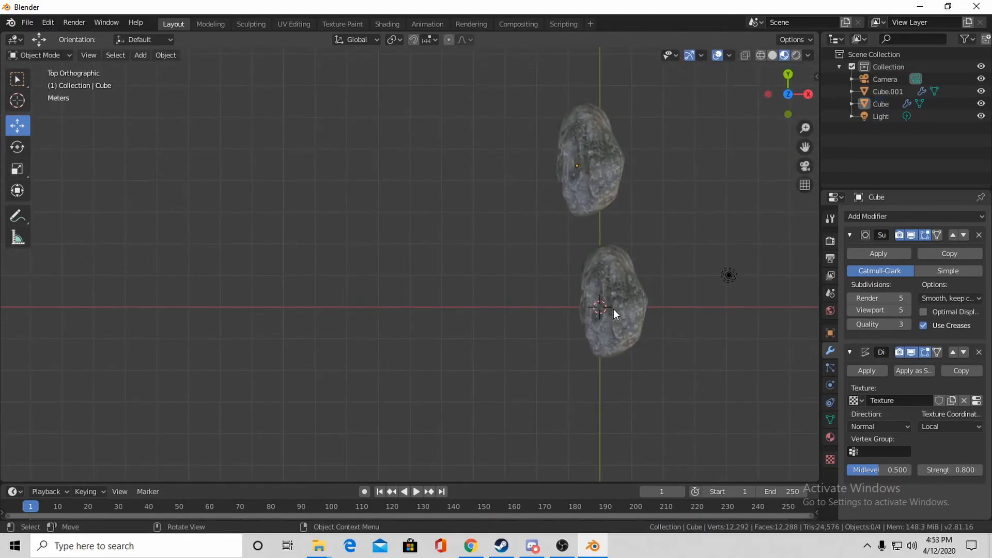
key("shift+grave")
key("w")
key("s")
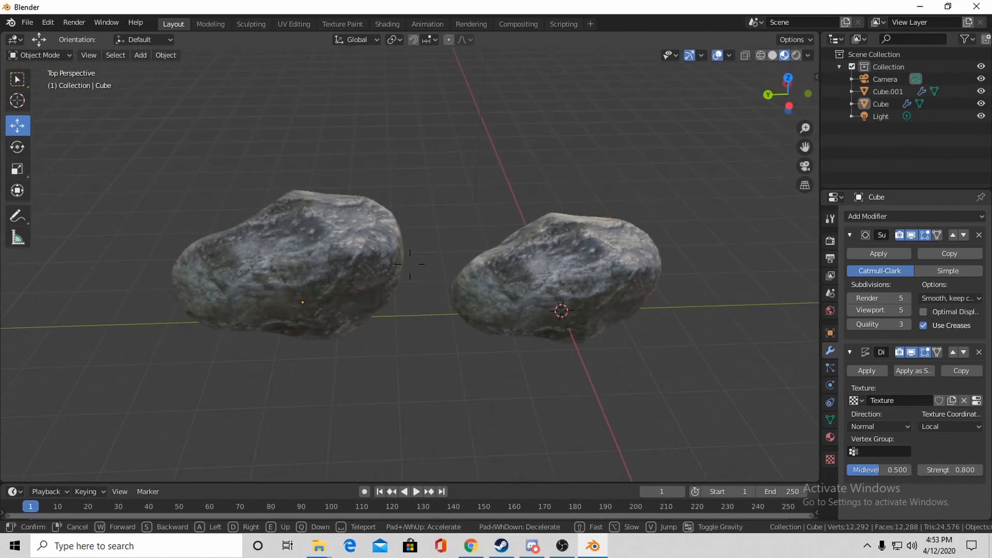
left_click(410, 264)
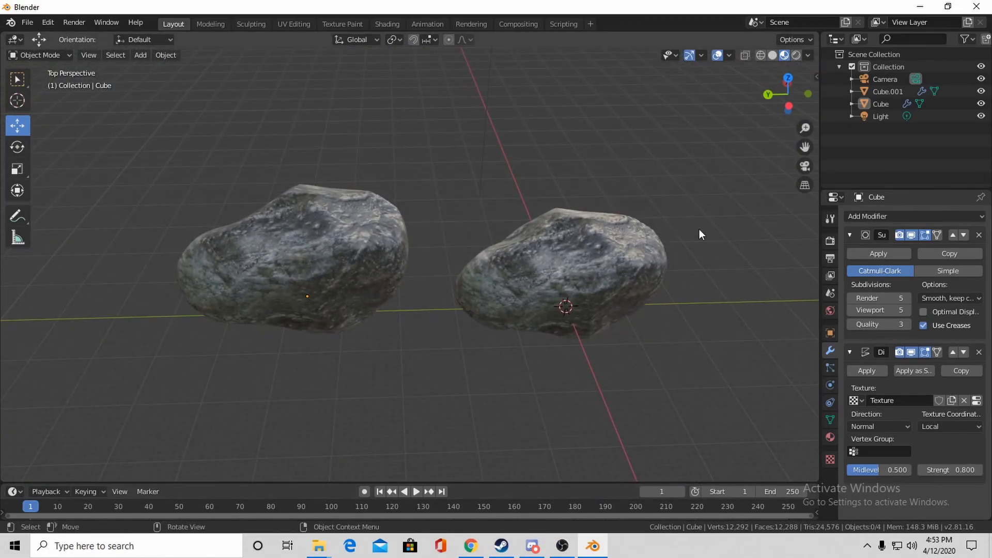
left_click(862, 253)
left_click(863, 254)
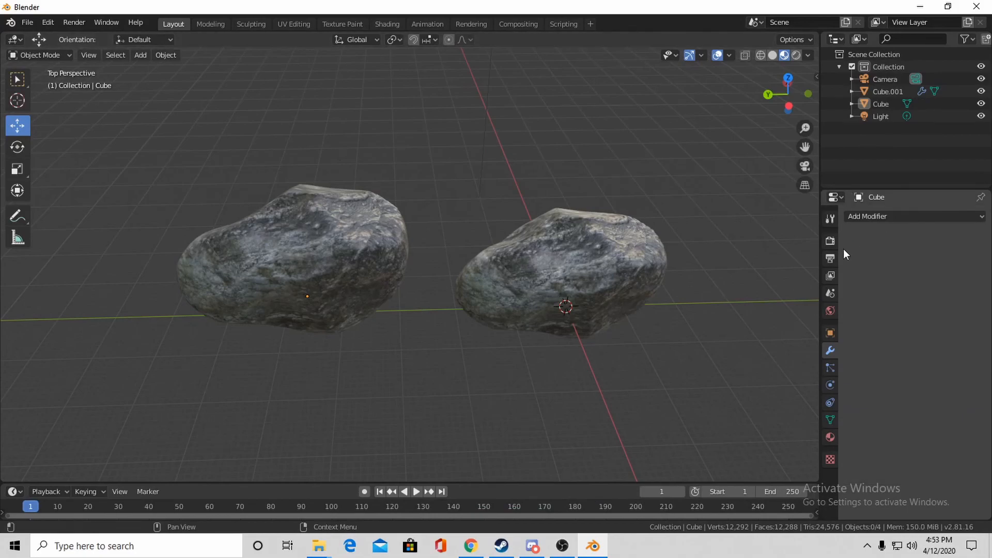